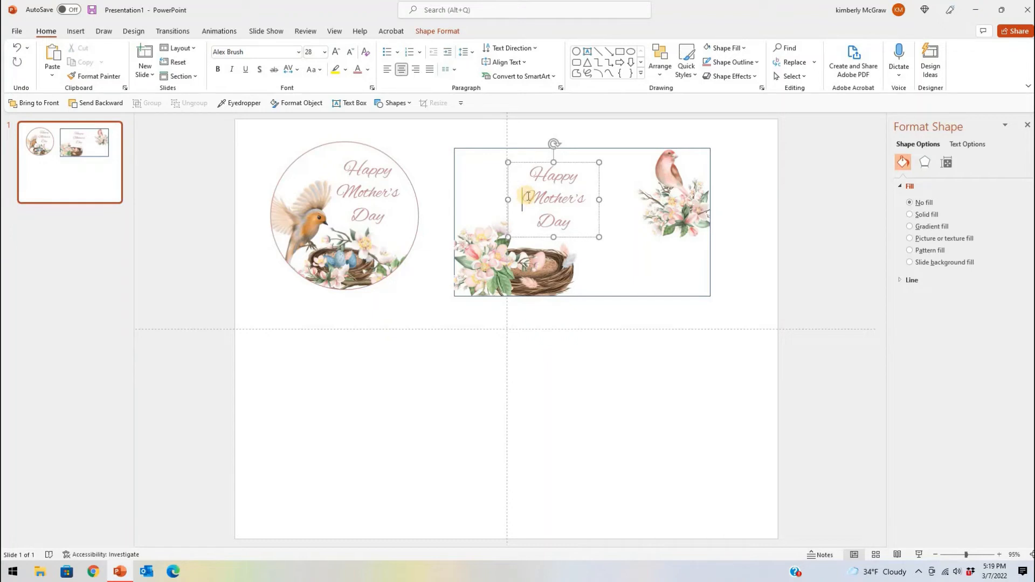
# Remove the line breaks from the rectangular card's "Happy Mother's Day" text and widen its text box so it fits on one line
pyautogui.press('BackSpace')
pyautogui.press('Return')
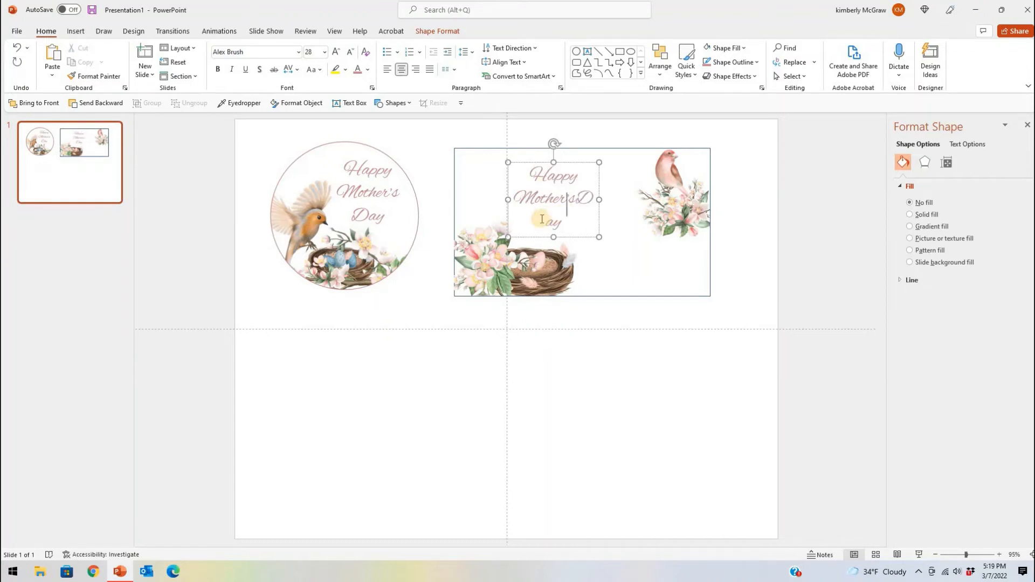
pyautogui.moveTo(599, 199); pyautogui.dragTo(698, 200)
pyautogui.moveTo(579, 199); pyautogui.dragTo(574, 200)
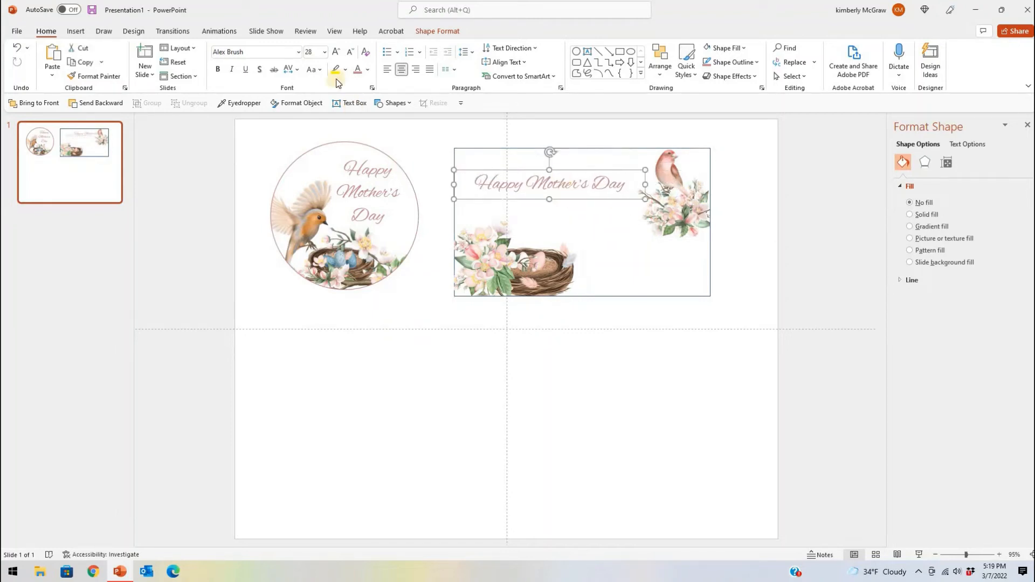
# Set the card greeting's font size to 32, break the line after "Happy", and move the text box up near the card's upper edge
pyautogui.click(337, 53)
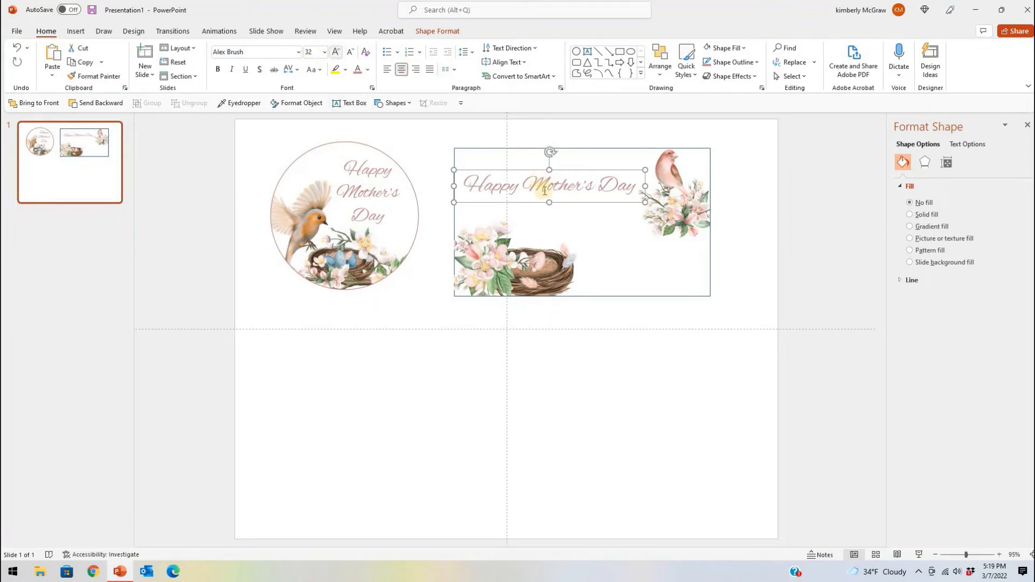
pyautogui.moveTo(572, 171); pyautogui.dragTo(574, 166)
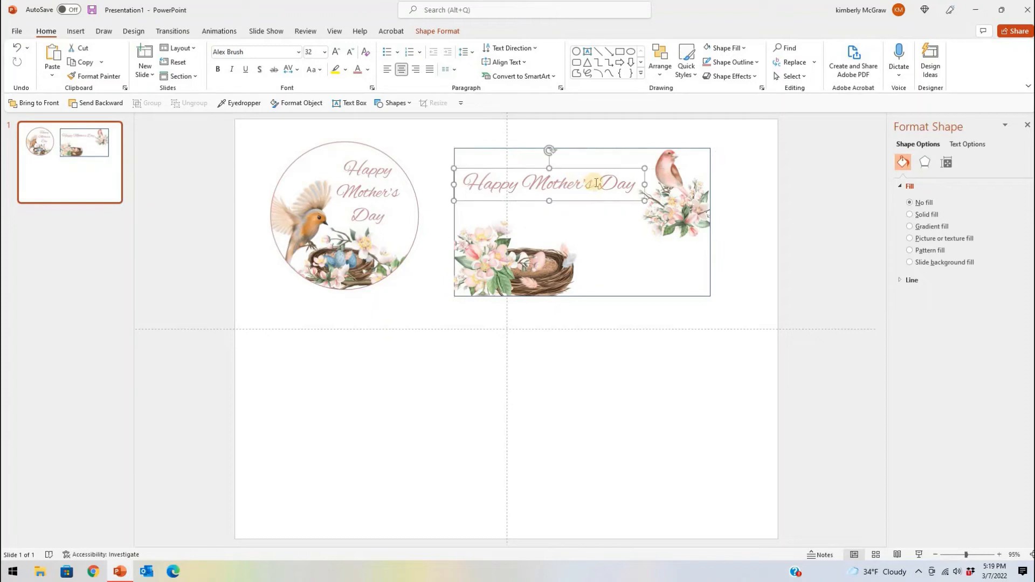
pyautogui.click(523, 182)
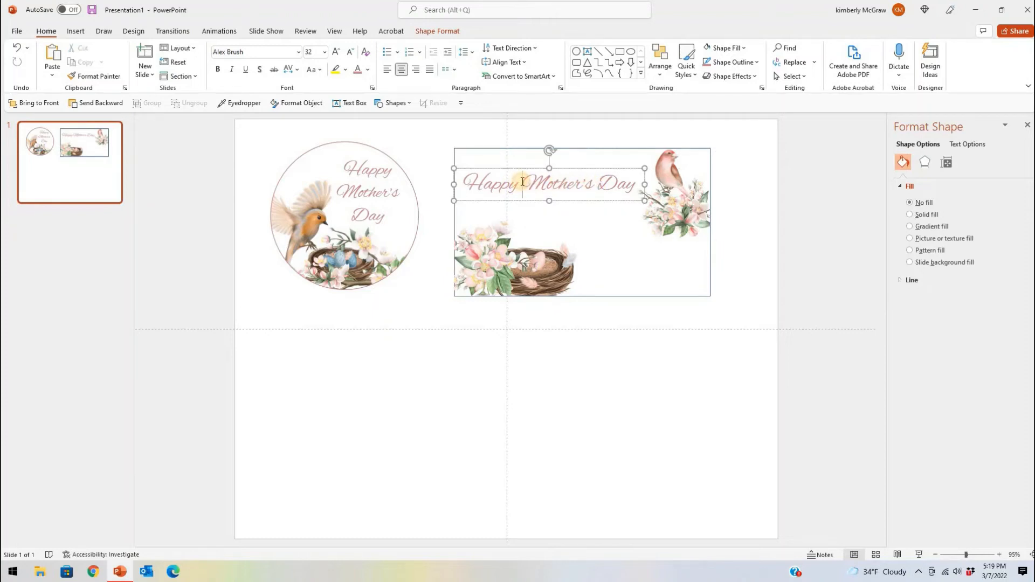
pyautogui.press('Return')
pyautogui.moveTo(582, 171); pyautogui.dragTo(582, 157)
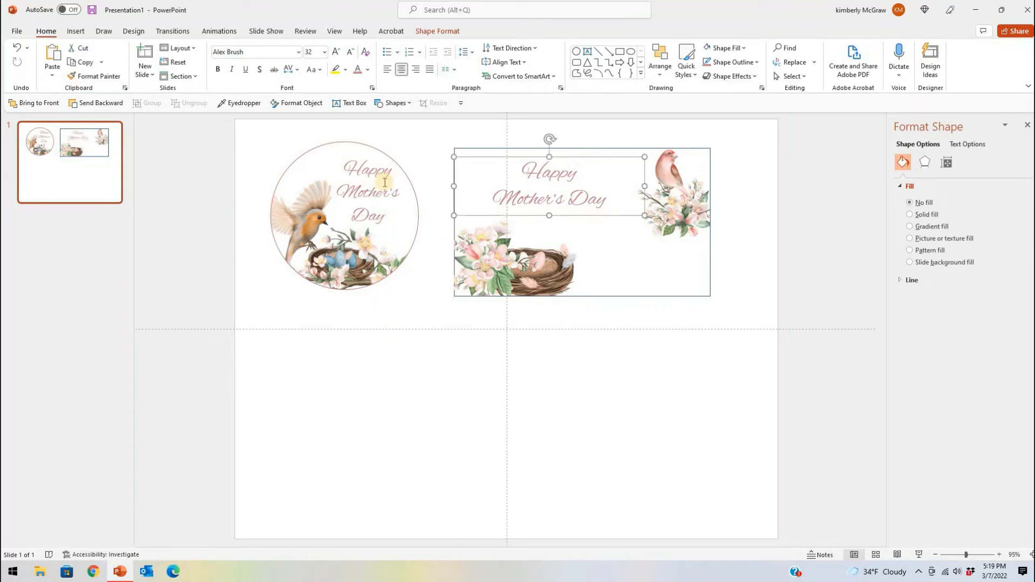
# Duplicate the circle's greeting text box and place the copy in the rectangular card's lower area, beside the nest
pyautogui.click(393, 157)
pyautogui.hotkey('ctrl', 'c')
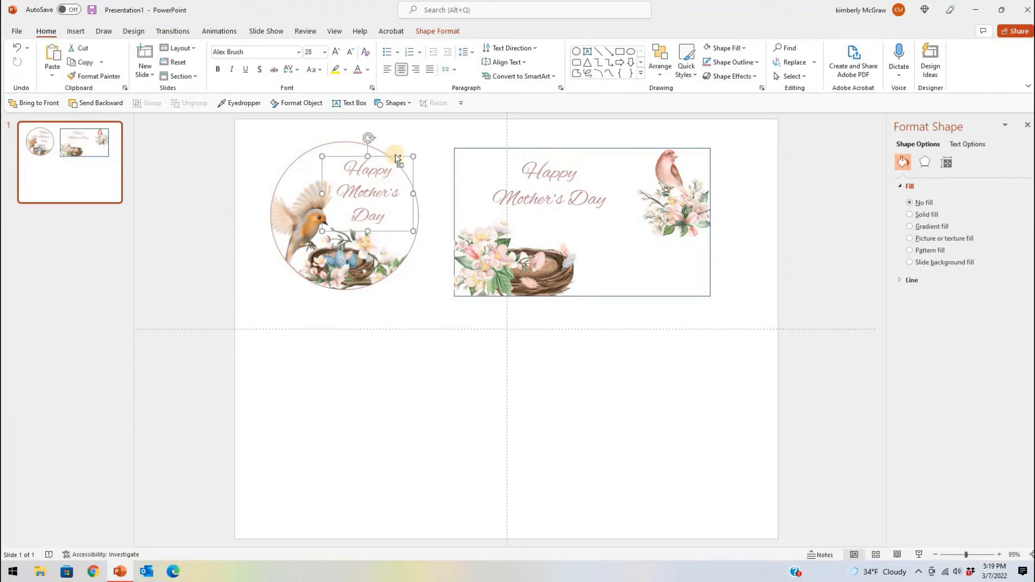
pyautogui.hotkey('ctrl', 'v')
pyautogui.moveTo(410, 167); pyautogui.dragTo(633, 295)
# Replace the copied text with "Love," and "Your Kiddos" on two lines, and widen and position its text box beside the nest
pyautogui.tripleClick(593, 231)
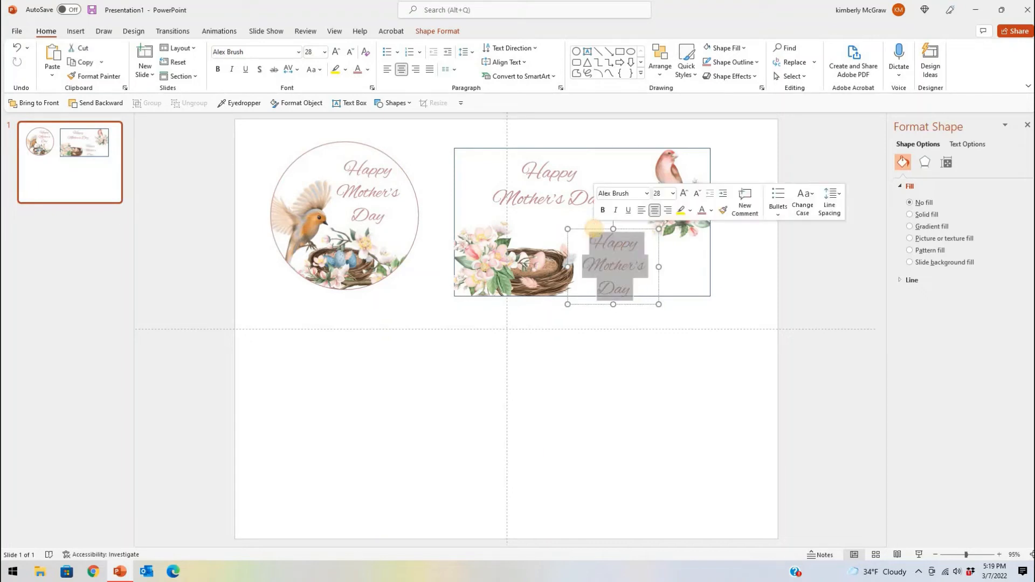
pyautogui.write('Love,')
pyautogui.press('Return')
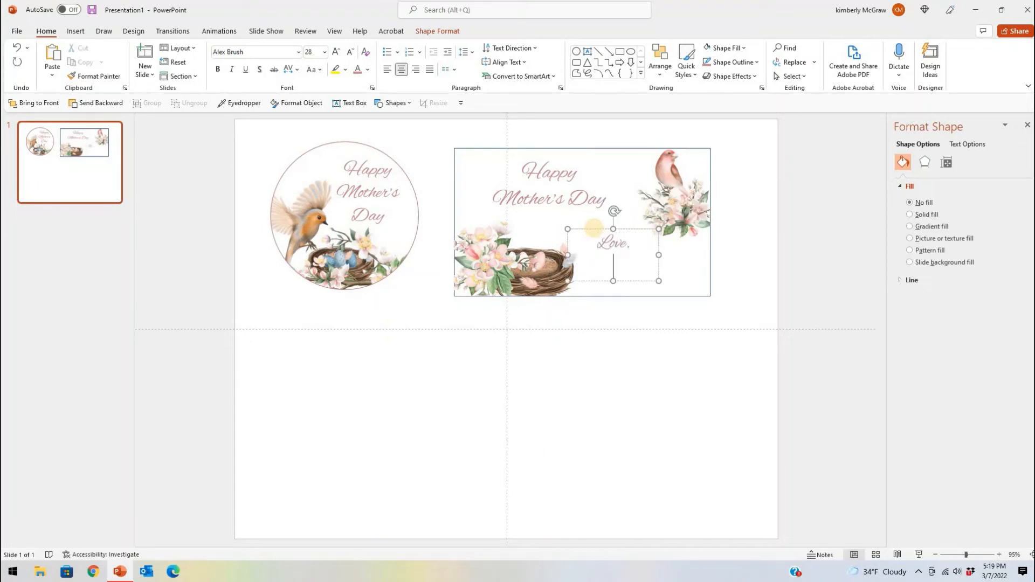
pyautogui.write('Your Kiddos')
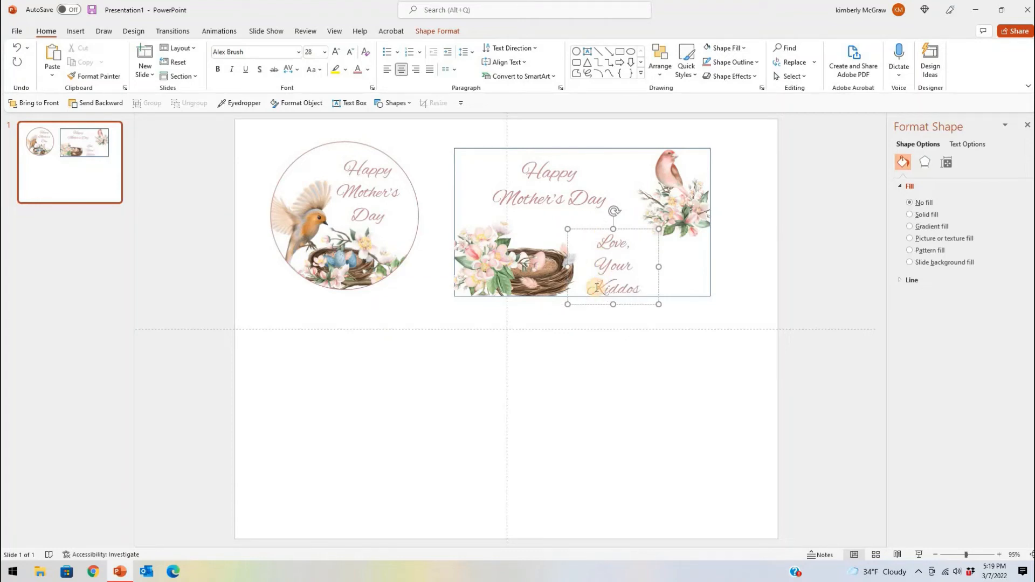
pyautogui.moveTo(659, 267); pyautogui.dragTo(667, 291)
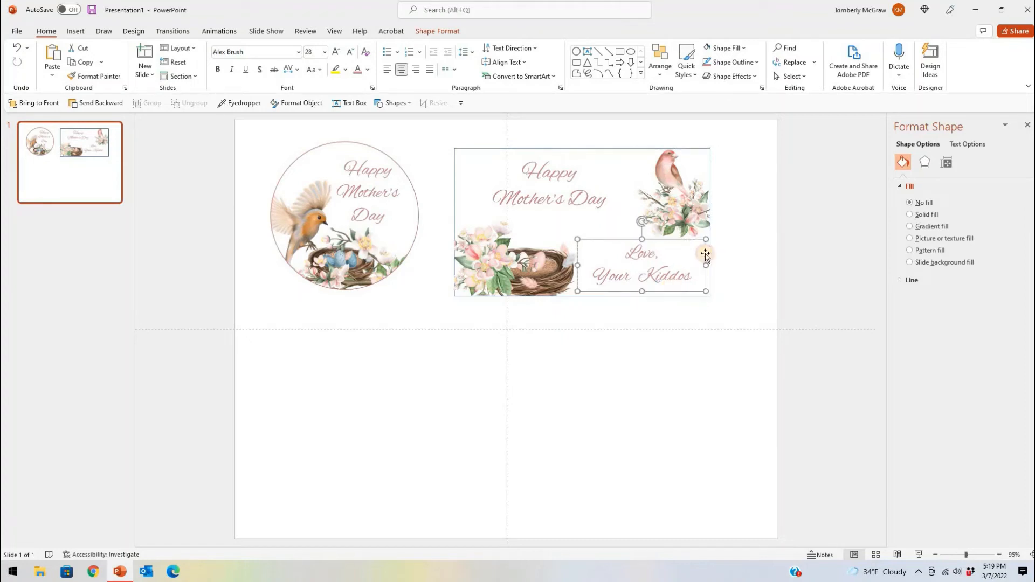
# Set the rectangular card greeting's font size to 40 and nudge the text box slightly upward
pyautogui.click(728, 212)
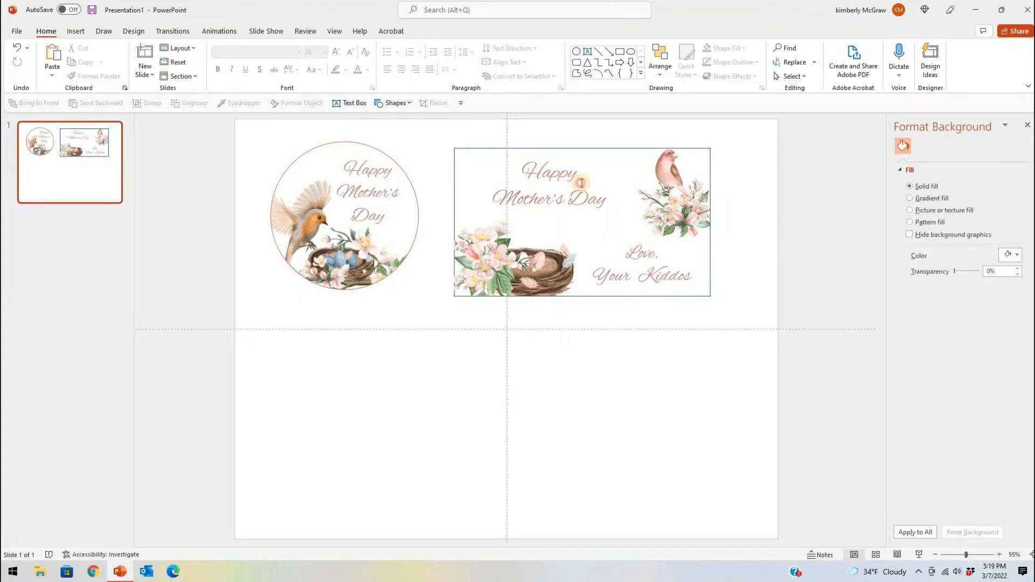
pyautogui.click(582, 161)
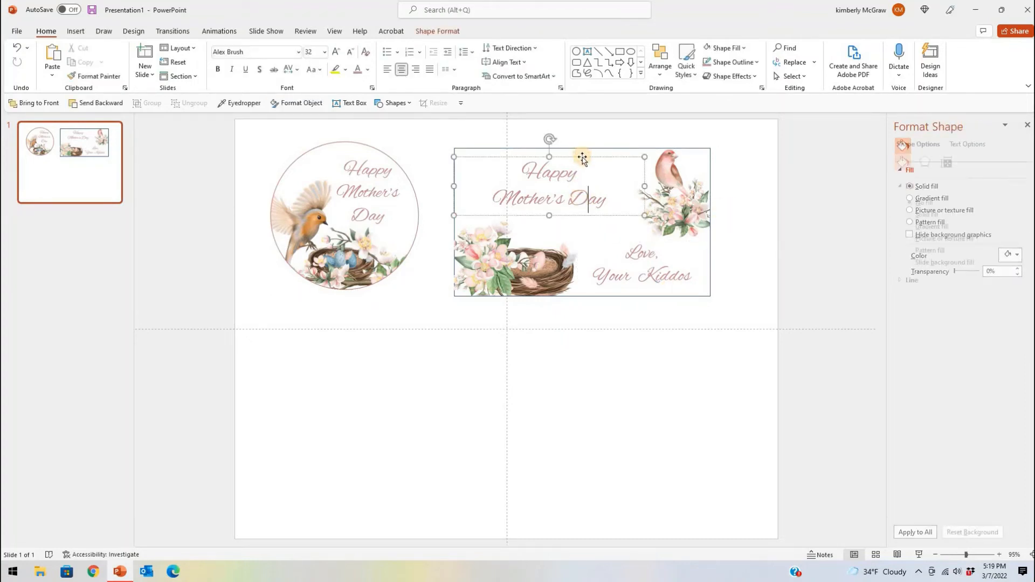
pyautogui.click(336, 52)
pyautogui.click(337, 52)
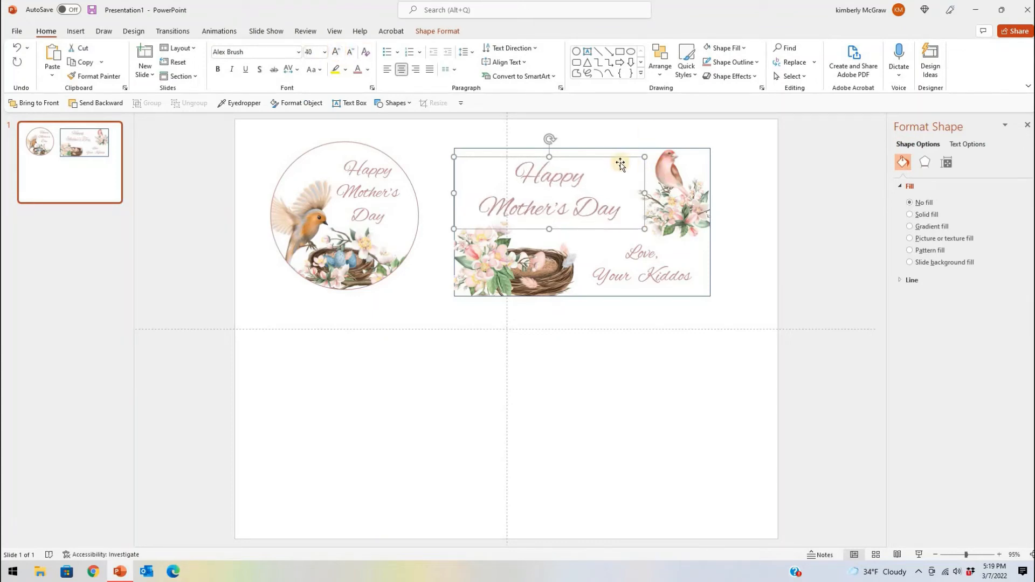
pyautogui.moveTo(618, 155); pyautogui.dragTo(619, 151)
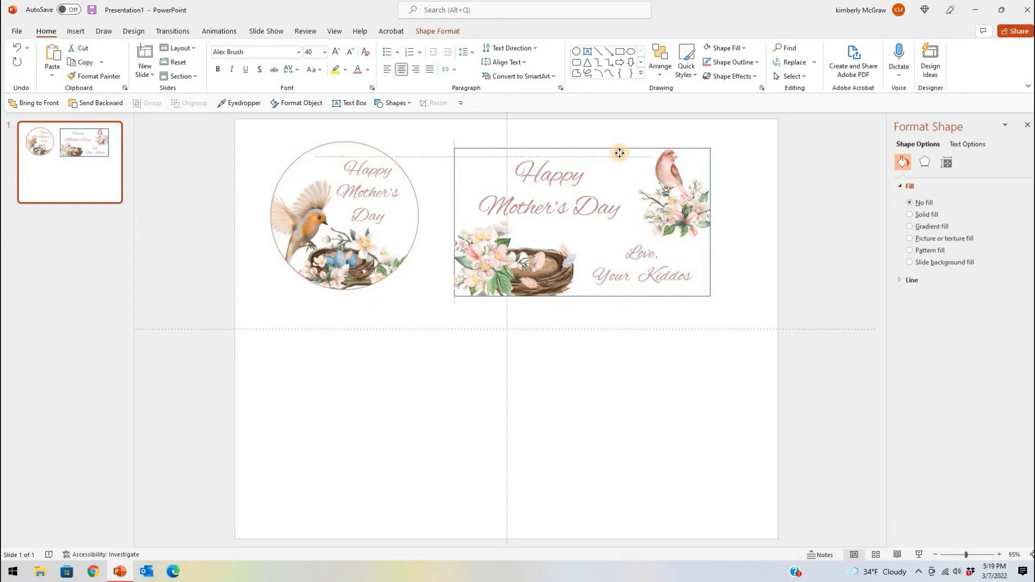
# Group all elements of the rectangular card and move the group below the circle design
pyautogui.click(491, 149)
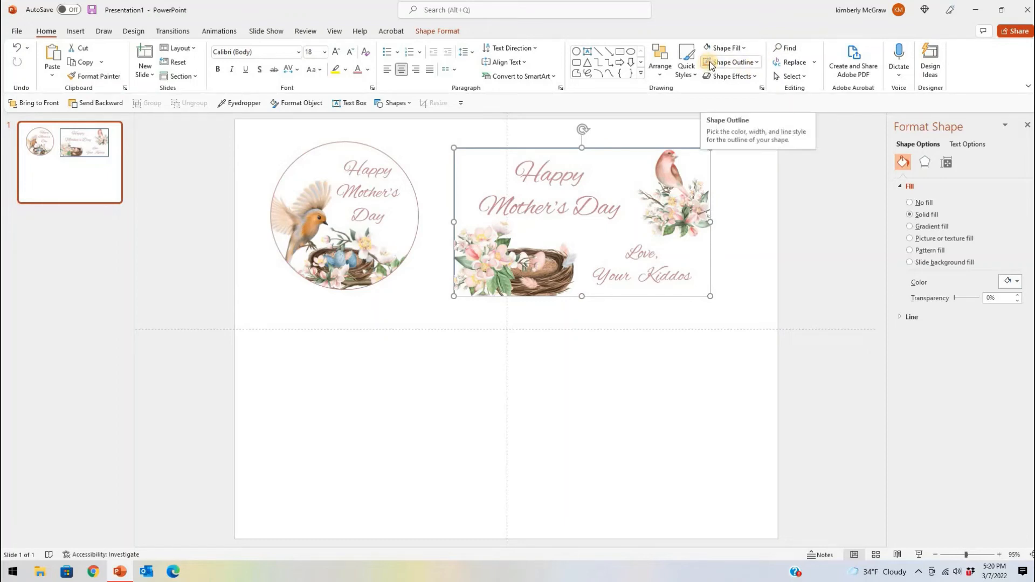
pyautogui.click(753, 181)
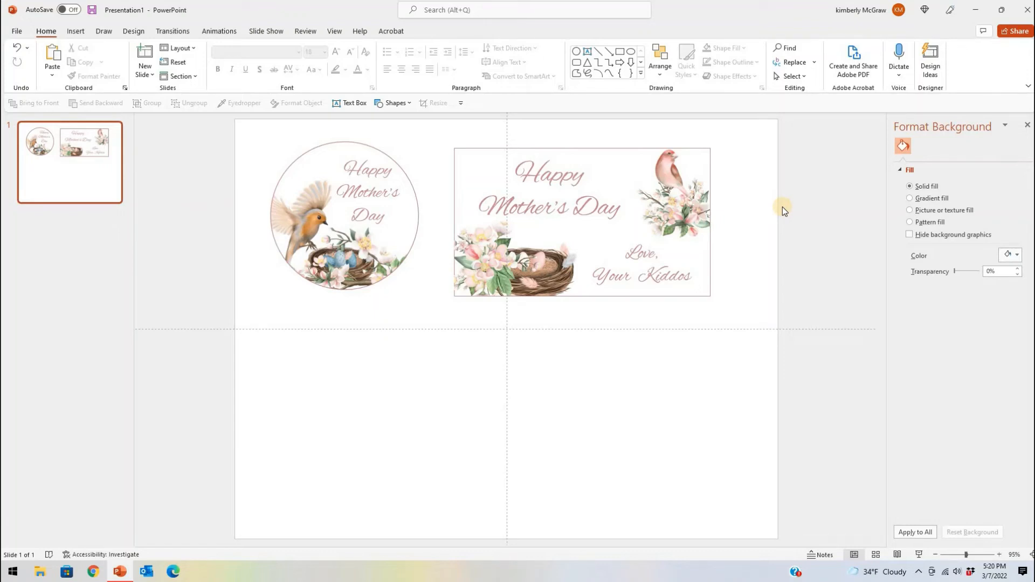
pyautogui.moveTo(419, 123); pyautogui.dragTo(814, 382)
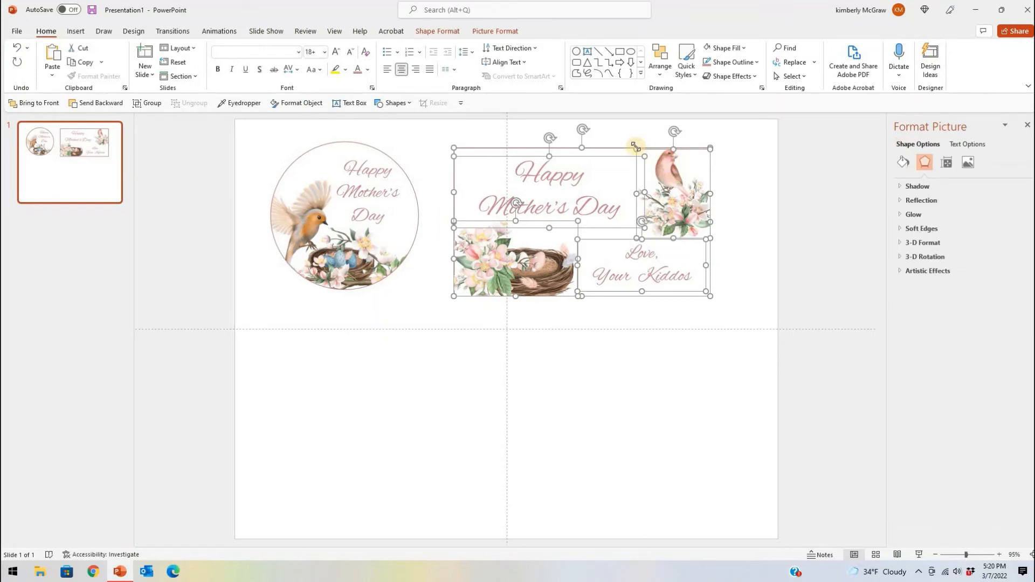
pyautogui.click(148, 103)
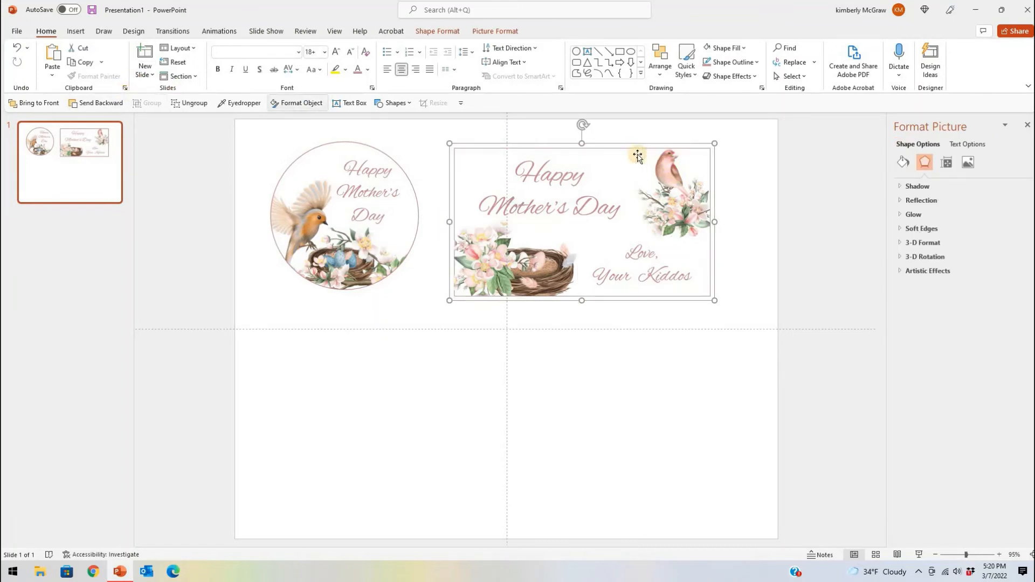
pyautogui.moveTo(551, 300); pyautogui.dragTo(439, 348)
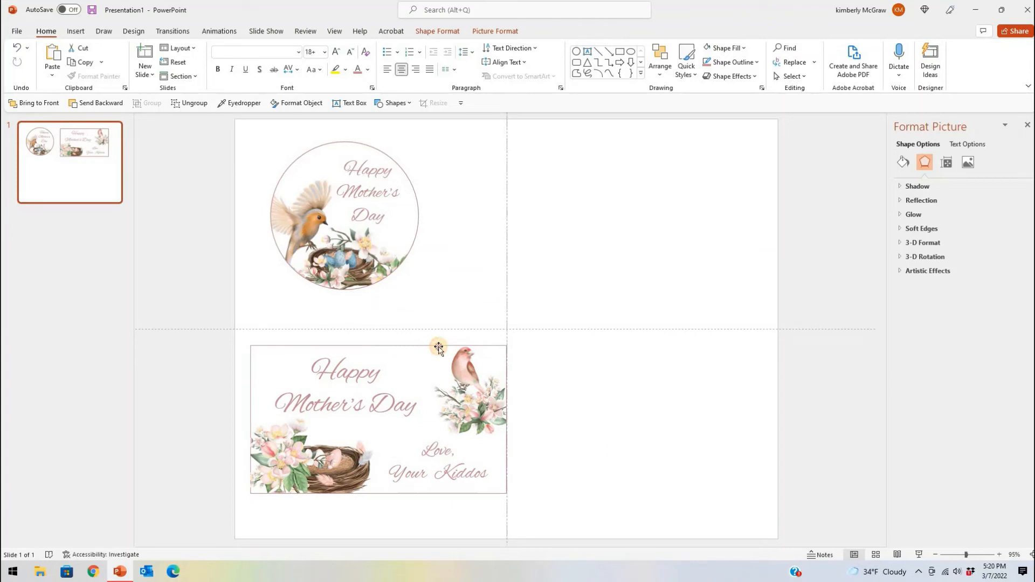
# Draw a tall rectangle with snipped upper corners, about 4.55" high and 2.24" wide, in the slide's empty right half
pyautogui.click(434, 166)
pyautogui.click(387, 107)
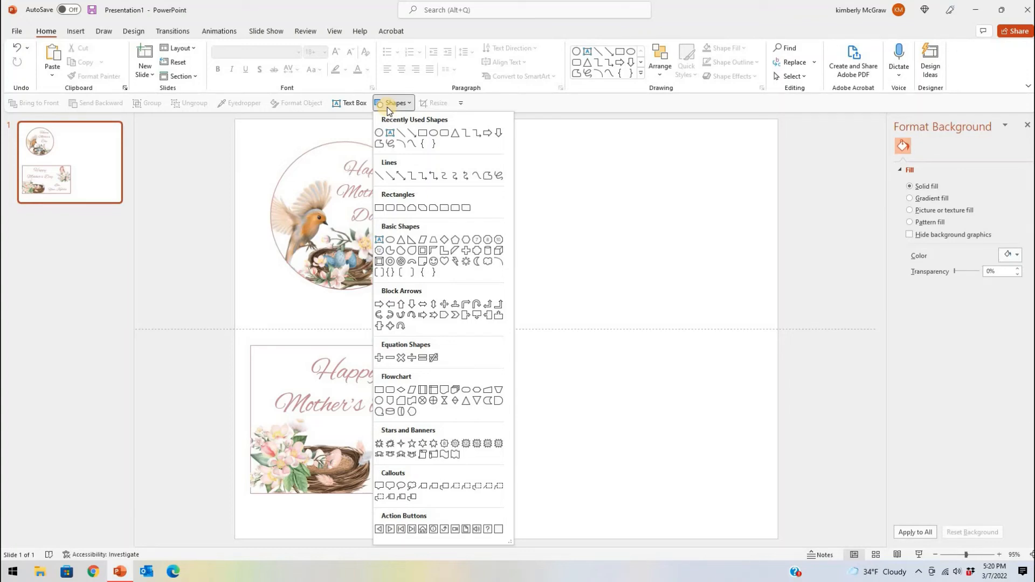
pyautogui.click(412, 208)
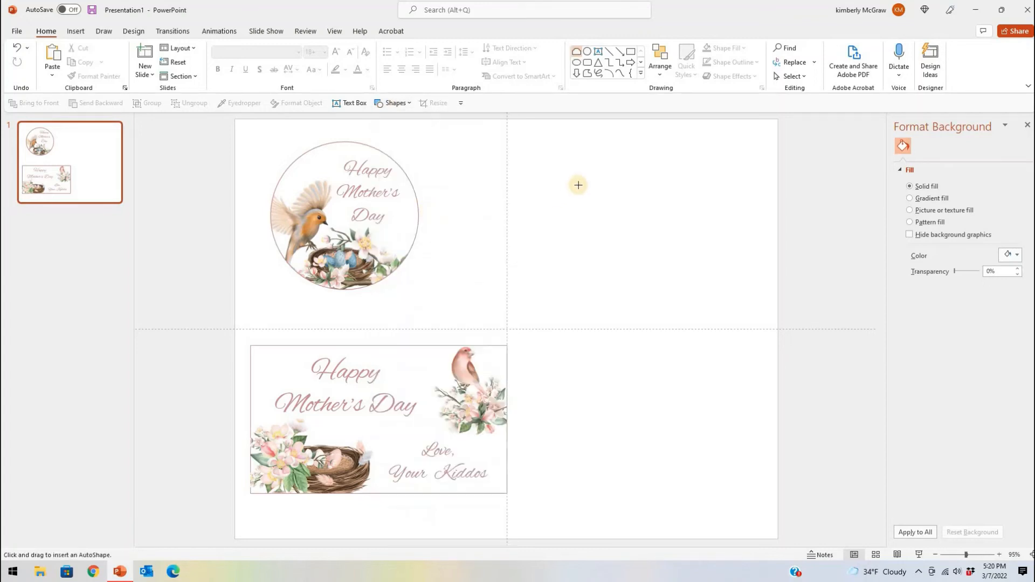
pyautogui.moveTo(675, 172); pyautogui.dragTo(716, 400)
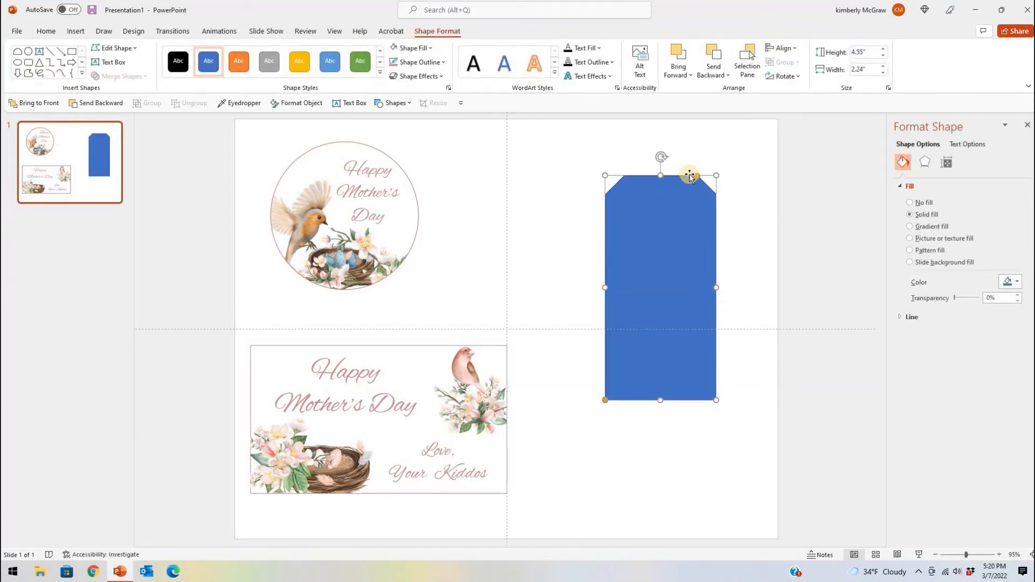
pyautogui.click(654, 171)
pyautogui.click(654, 204)
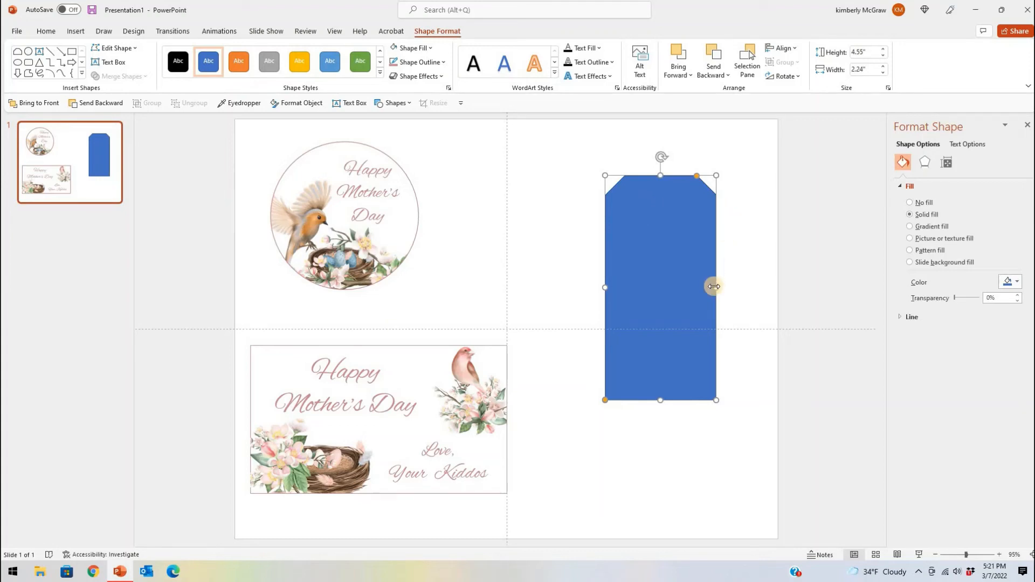
# Widen the tag shape to about 2.44", shift it slightly toward the slide's center, and fill it with white
pyautogui.moveTo(719, 288); pyautogui.dragTo(685, 277)
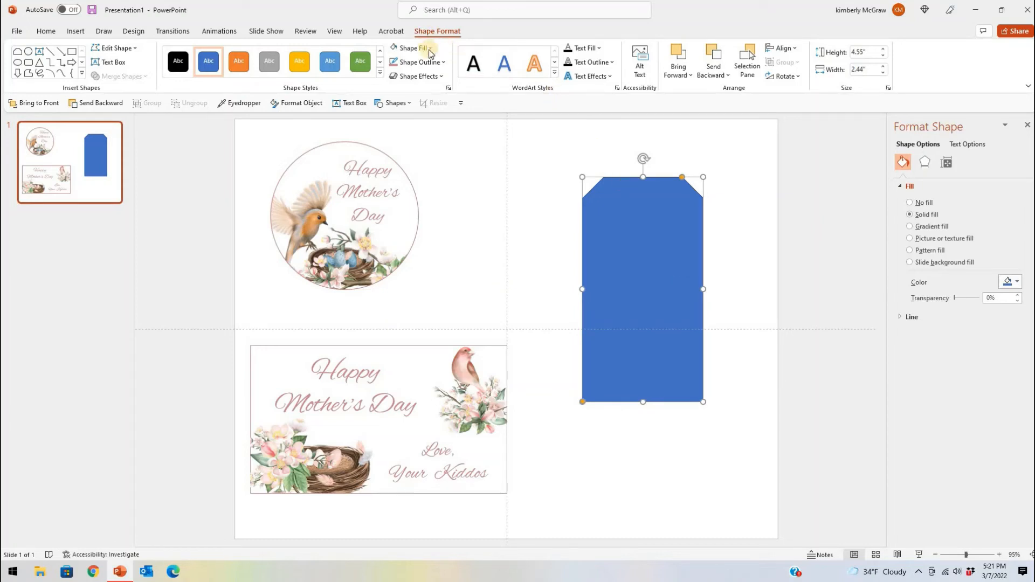
pyautogui.click(391, 49)
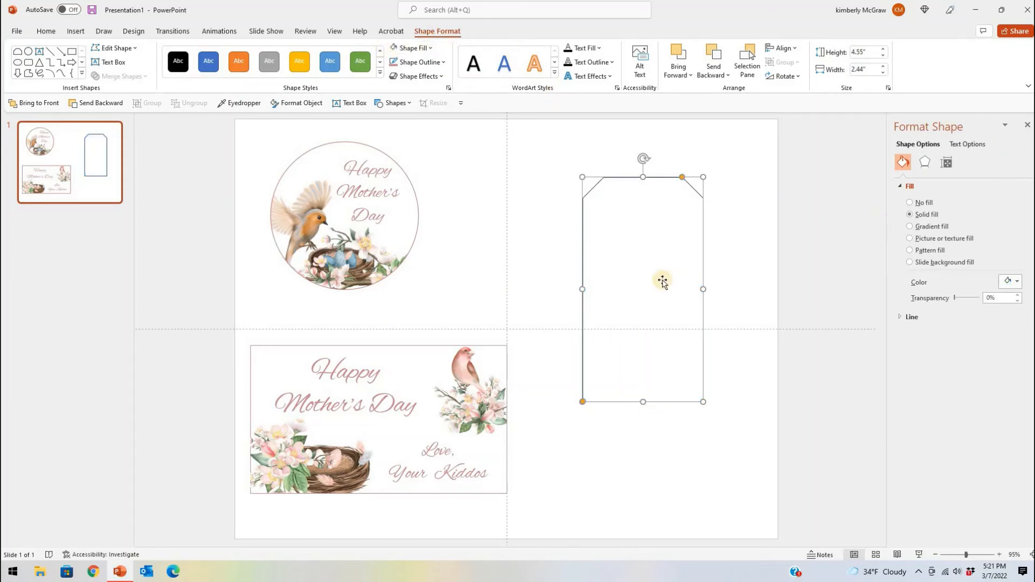
pyautogui.click(746, 246)
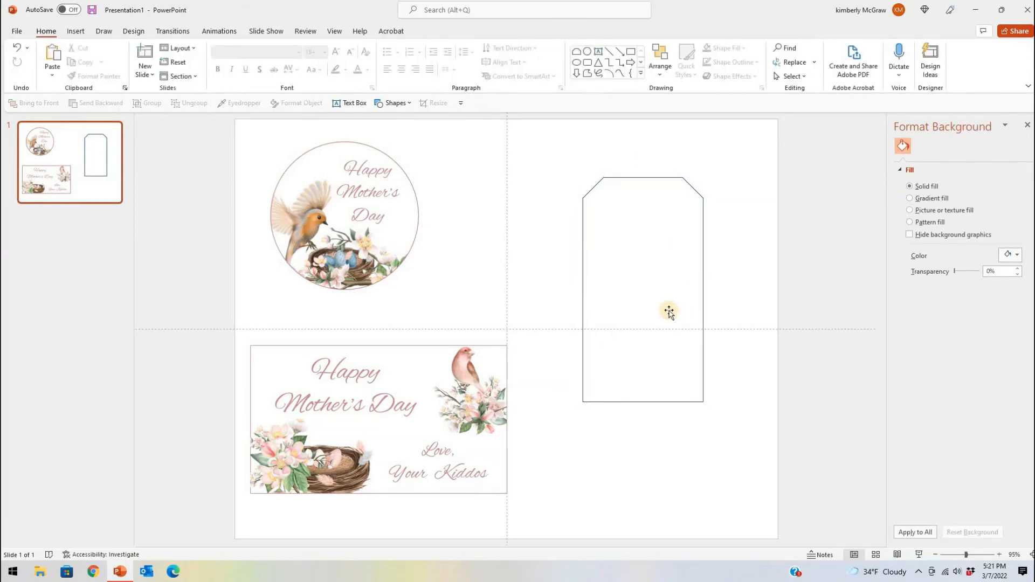
# Insert the picture Arrangement_2 from the Spring Birds and Flowers folder
pyautogui.click(76, 32)
pyautogui.click(86, 63)
pyautogui.click(135, 110)
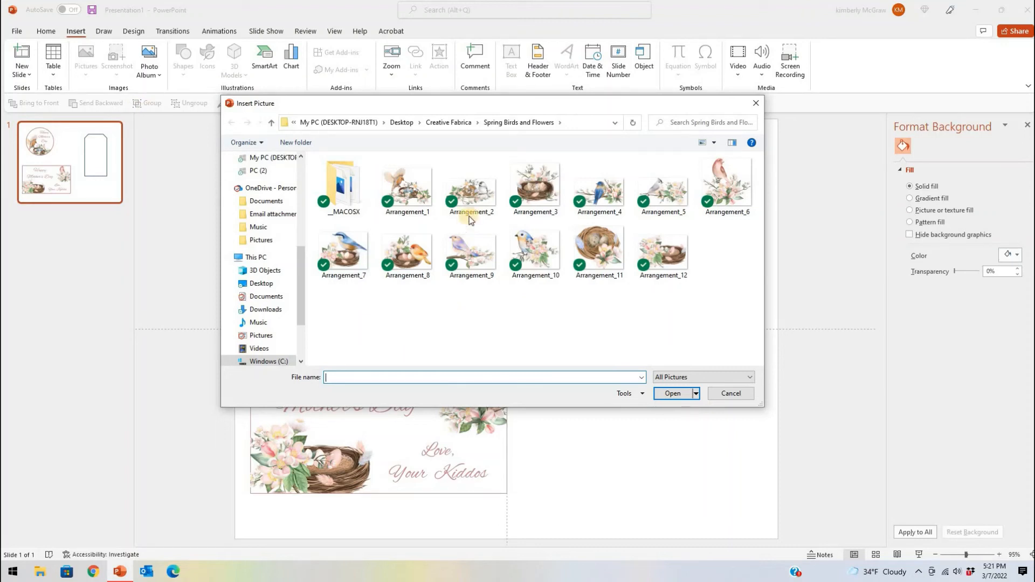
pyautogui.doubleClick(471, 197)
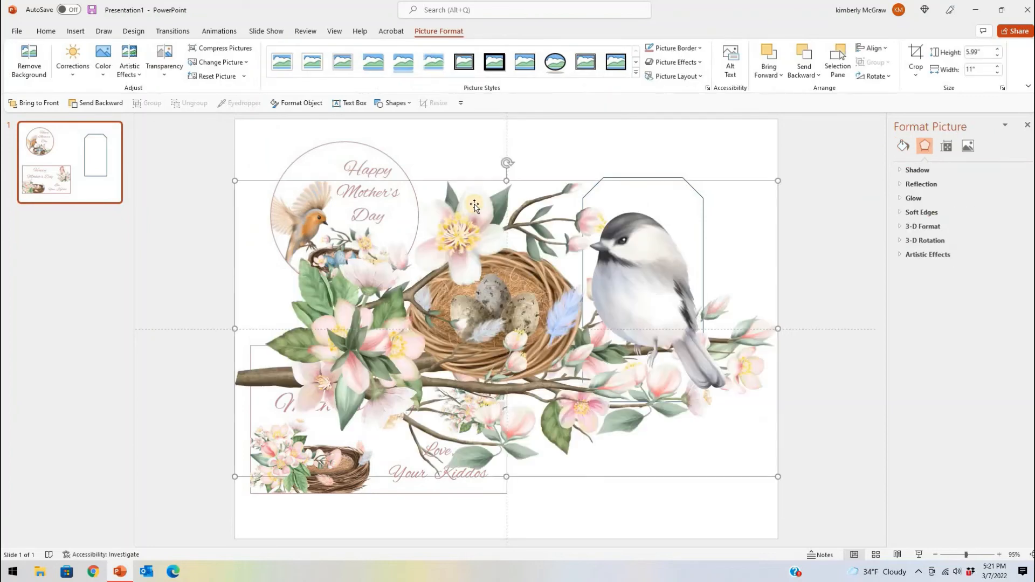
# Shrink the bird-and-nest picture to about 2.59" wide and place it across the lower end of the tag
pyautogui.moveTo(777, 181); pyautogui.dragTo(482, 342)
pyautogui.moveTo(414, 391); pyautogui.dragTo(668, 313)
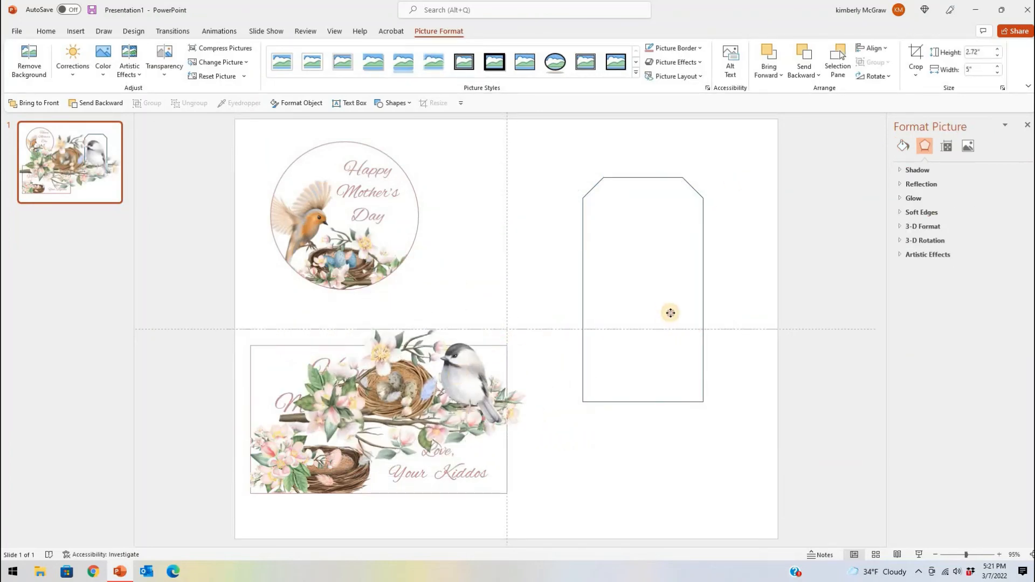
pyautogui.moveTo(721, 278); pyautogui.dragTo(637, 355)
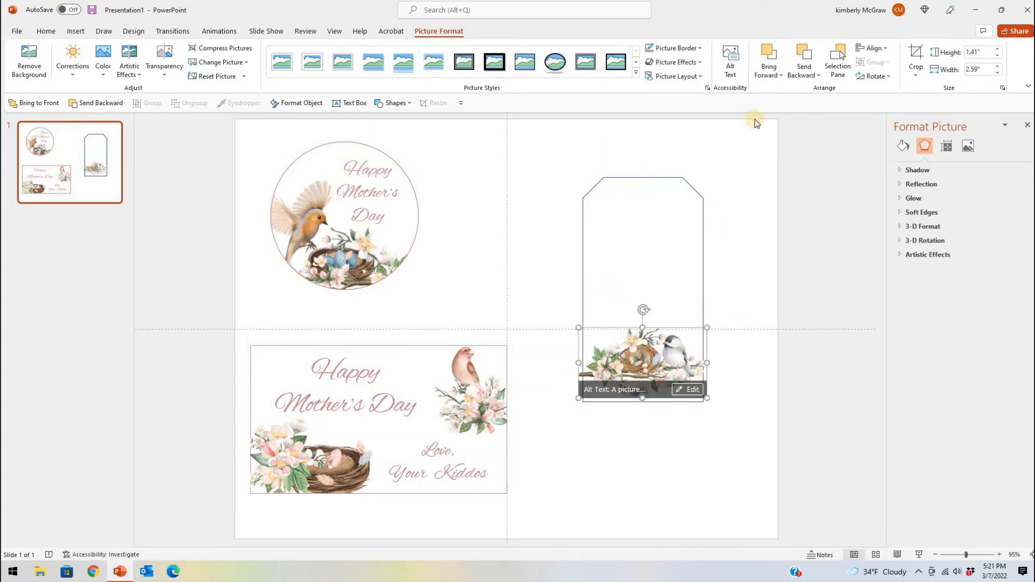
# Crop both sides of the bird-and-nest picture to the tag's edges, making it about 2.44" wide
pyautogui.click(916, 57)
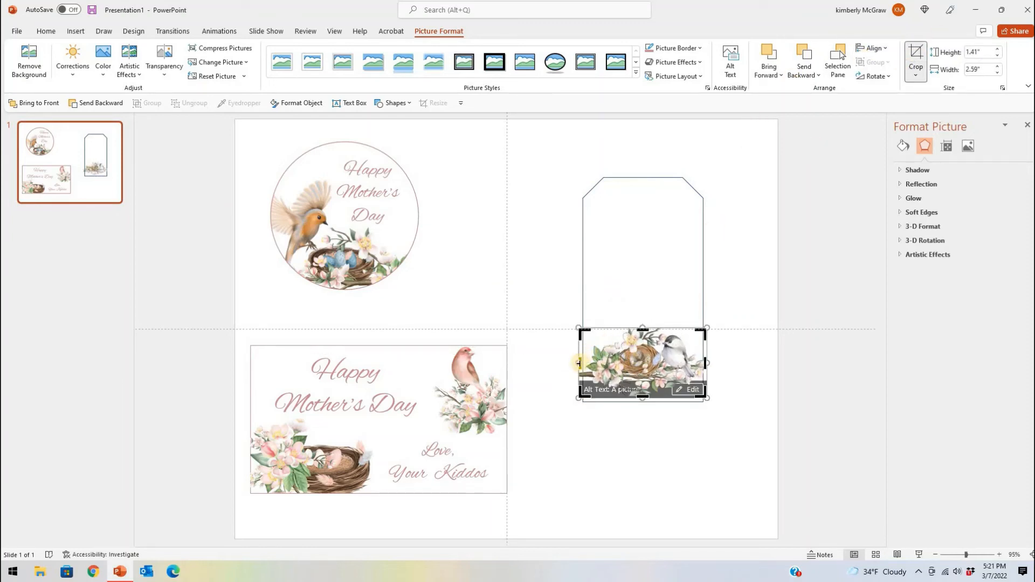
pyautogui.moveTo(581, 363); pyautogui.dragTo(585, 363)
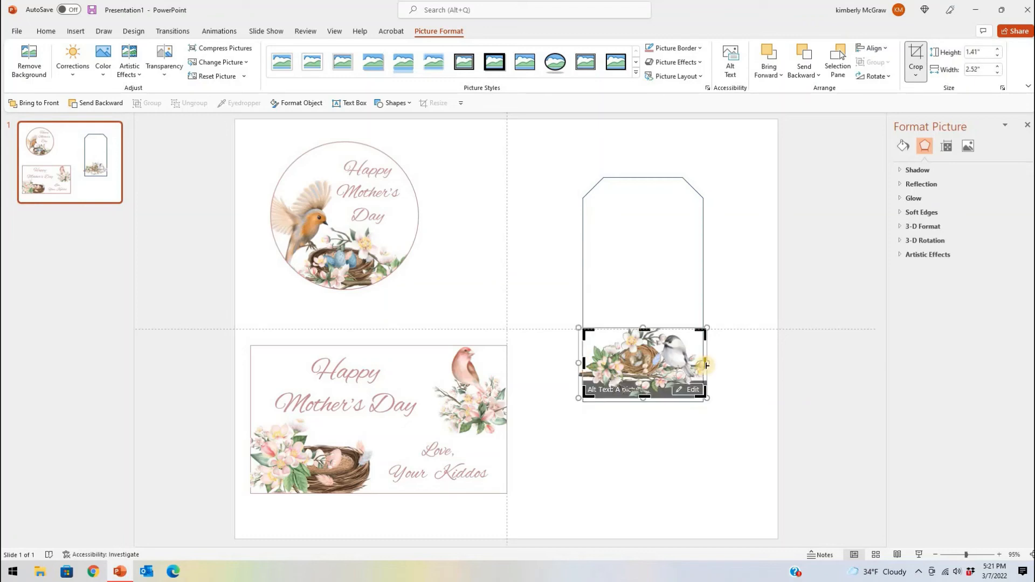
pyautogui.moveTo(703, 365); pyautogui.dragTo(703, 365)
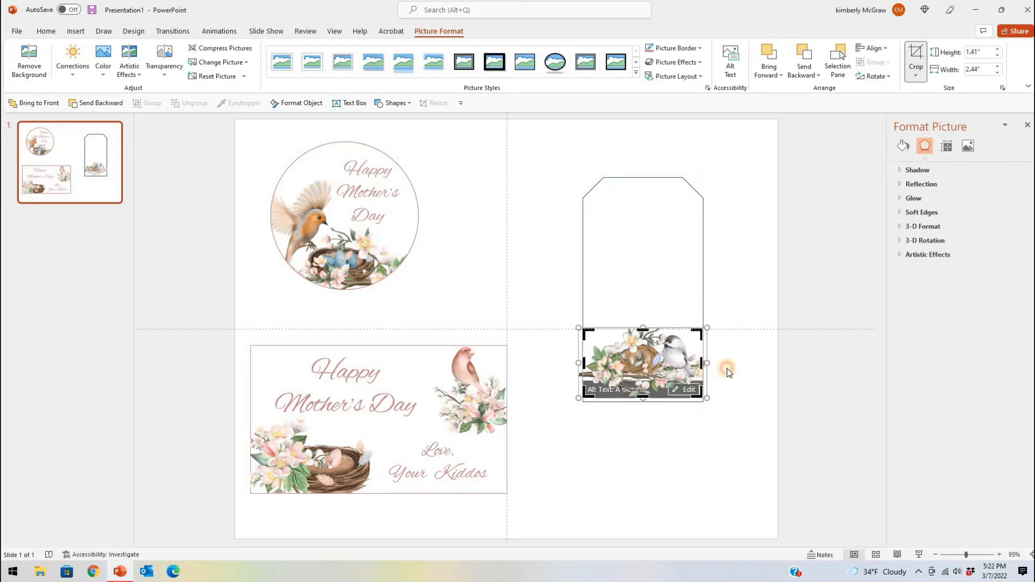
pyautogui.click(724, 367)
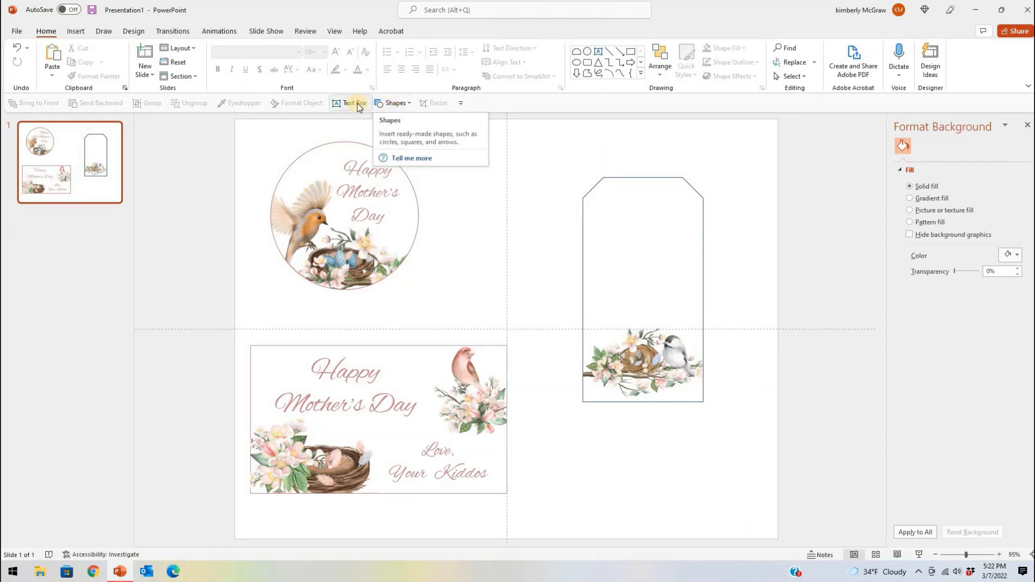
# Copy the circle label's "Happy Mother's Day" text box and place the duplicate on the tag above the bird-and-nest picture
pyautogui.click(362, 171)
pyautogui.click(377, 156)
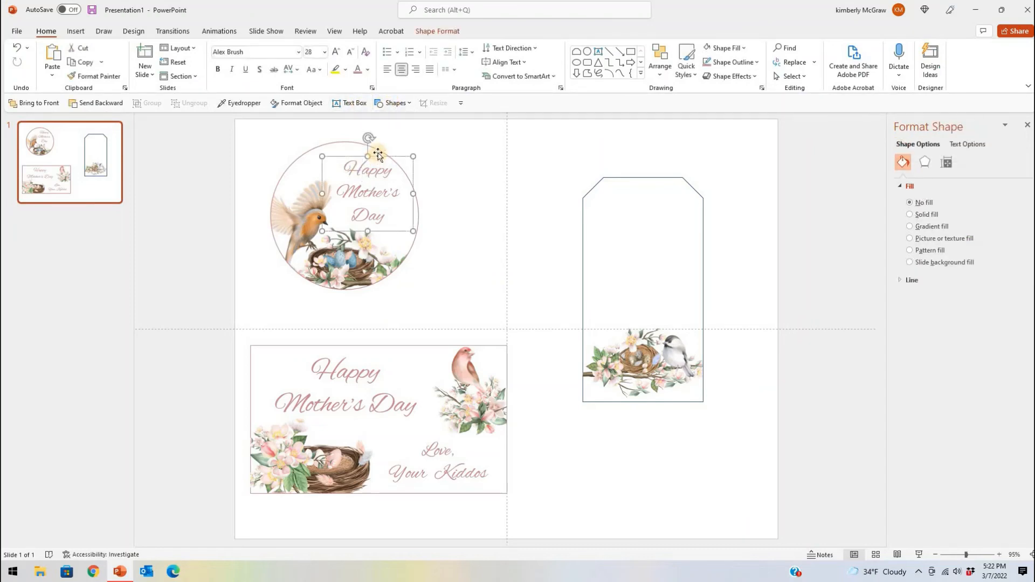
pyautogui.hotkey('ctrl', 'c')
pyautogui.hotkey('ctrl', 'v')
pyautogui.moveTo(392, 164); pyautogui.dragTo(669, 229)
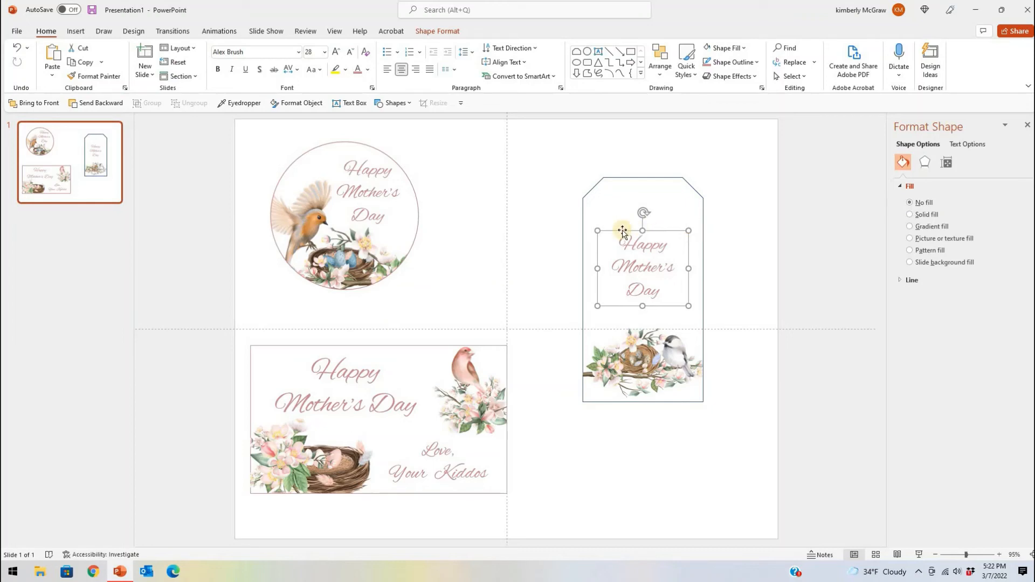
# Widen the tag's greeting text box, enlarge its text to 44 pt, and center it within the tag
pyautogui.moveTo(688, 229); pyautogui.dragTo(713, 216)
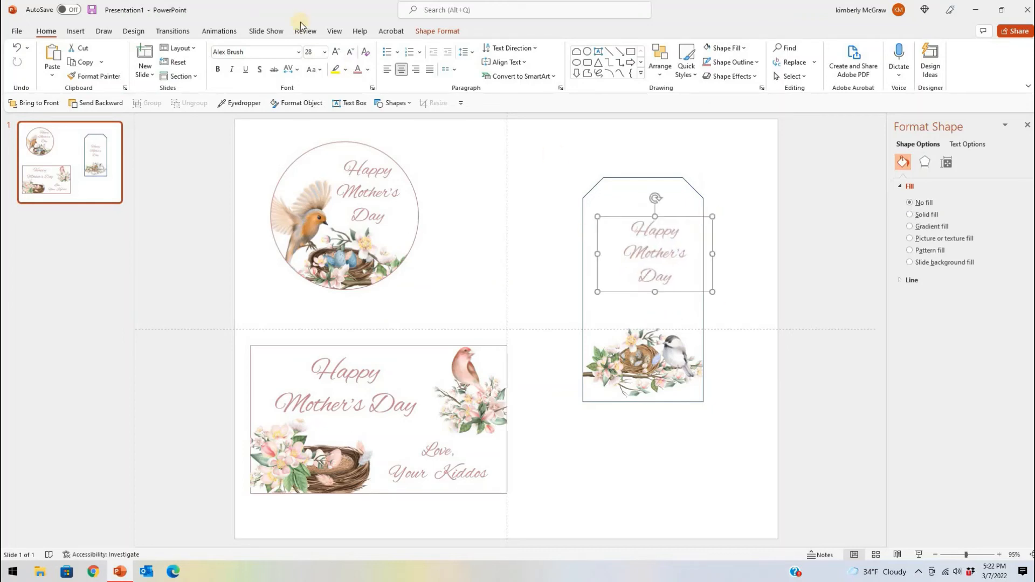
pyautogui.click(336, 52)
pyautogui.click(336, 52)
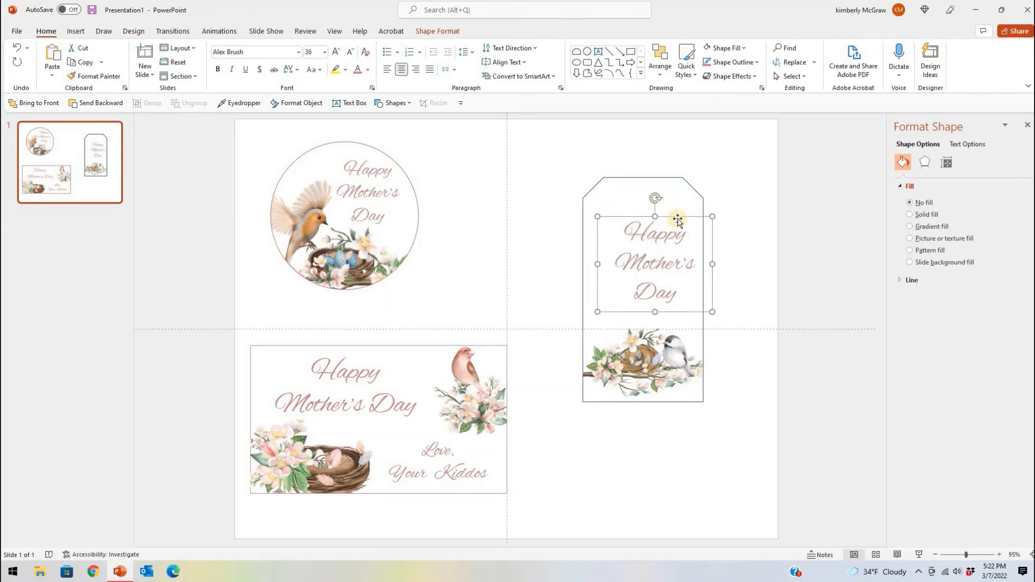
pyautogui.moveTo(677, 216)
pyautogui.mouseDown()
pyautogui.moveTo(666, 228)
pyautogui.moveTo(663, 221)
pyautogui.mouseUp()
pyautogui.click(335, 53)
pyautogui.click(335, 53)
pyautogui.moveTo(669, 220); pyautogui.dragTo(673, 213)
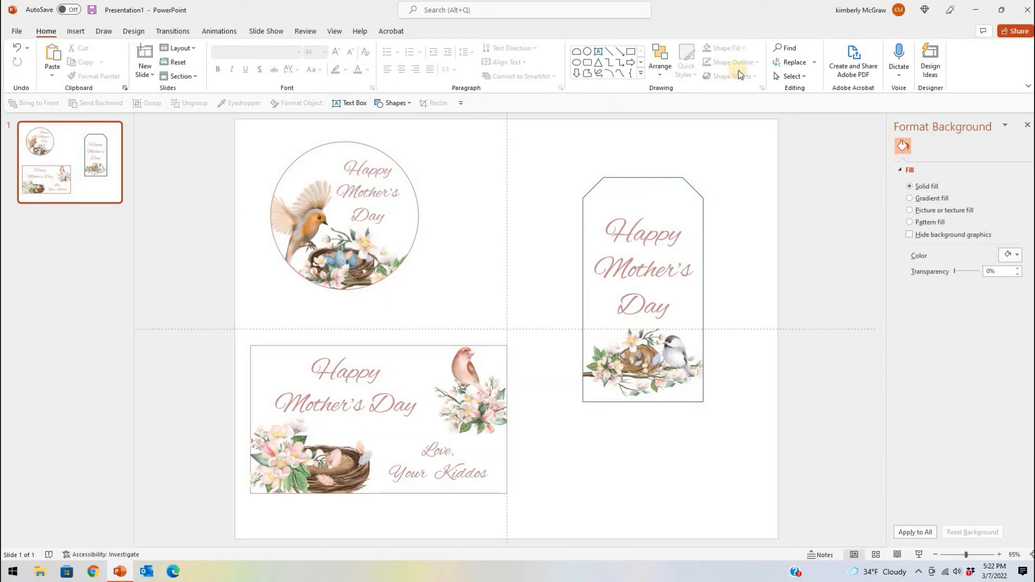
# Try a small circle about 0.23" high and 0.21" wide near the tag's upper edge, and delete it
pyautogui.click(393, 104)
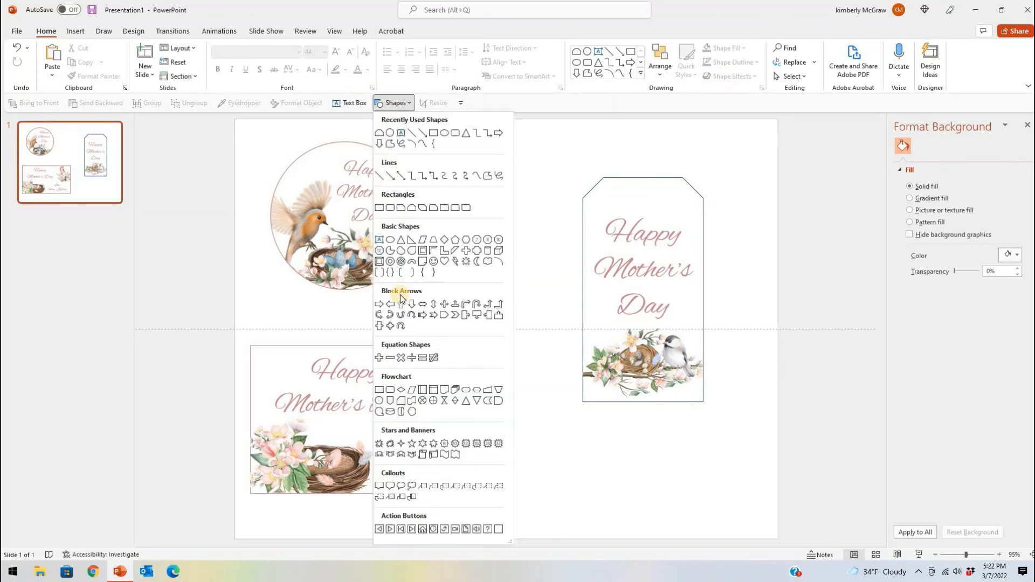
pyautogui.click(379, 400)
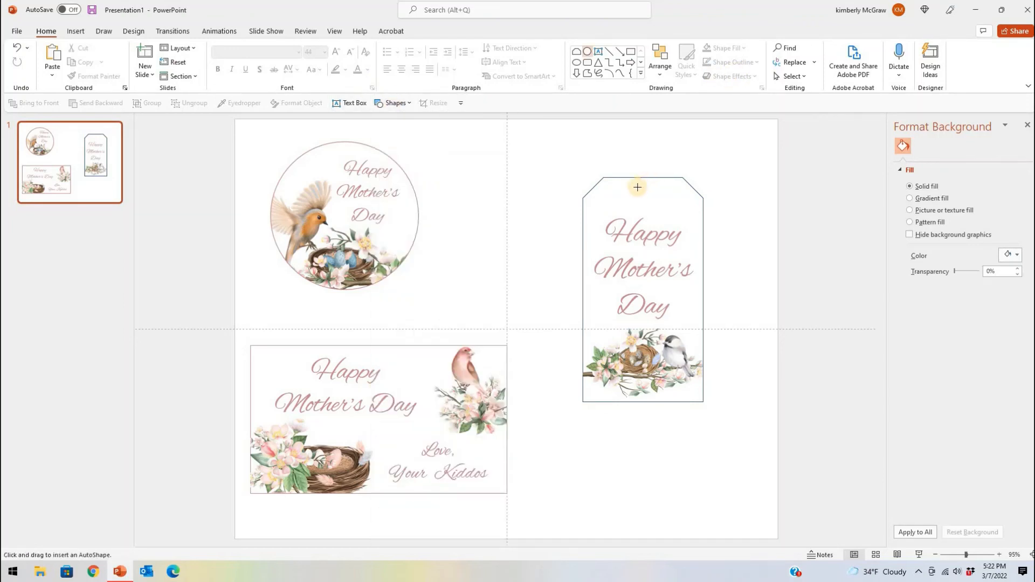
pyautogui.moveTo(646, 198); pyautogui.dragTo(649, 200)
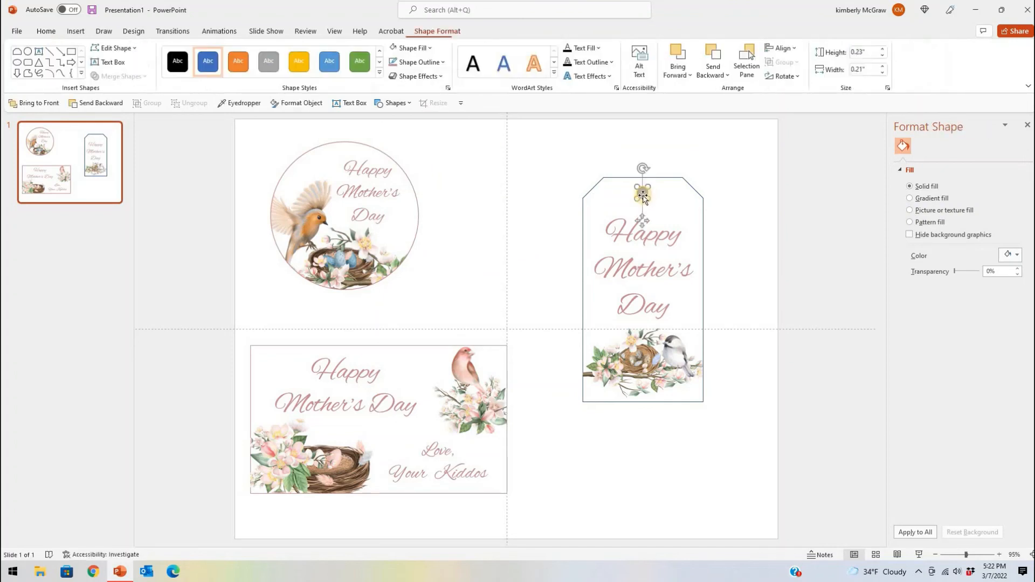
pyautogui.click(395, 48)
pyautogui.click(768, 207)
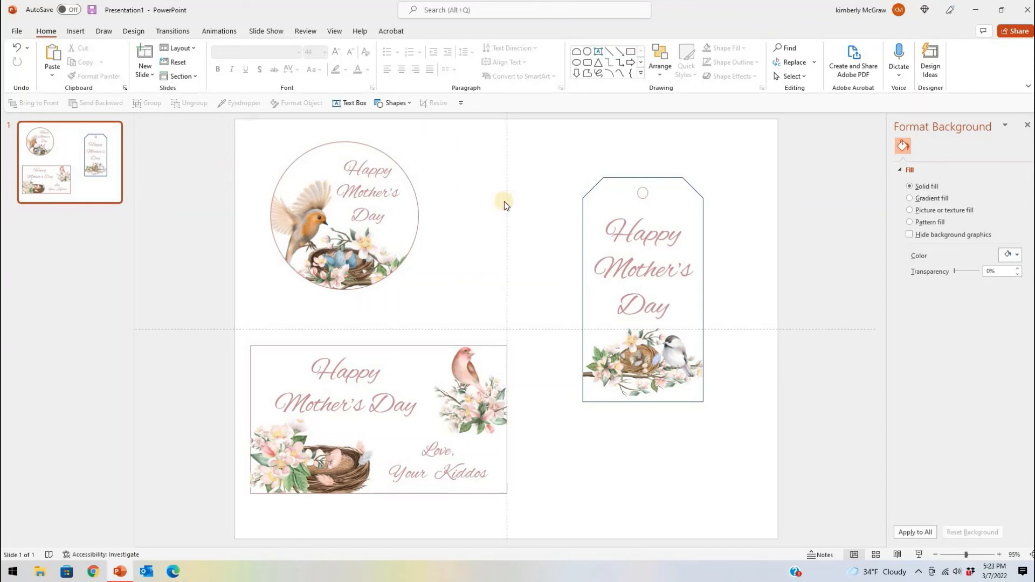
pyautogui.click(641, 192)
pyautogui.press('Delete')
# Move the tag's "Happy Mother's Day" greeting slightly upward
pyautogui.click(662, 229)
pyautogui.moveTo(664, 215); pyautogui.dragTo(665, 209)
pyautogui.click(721, 201)
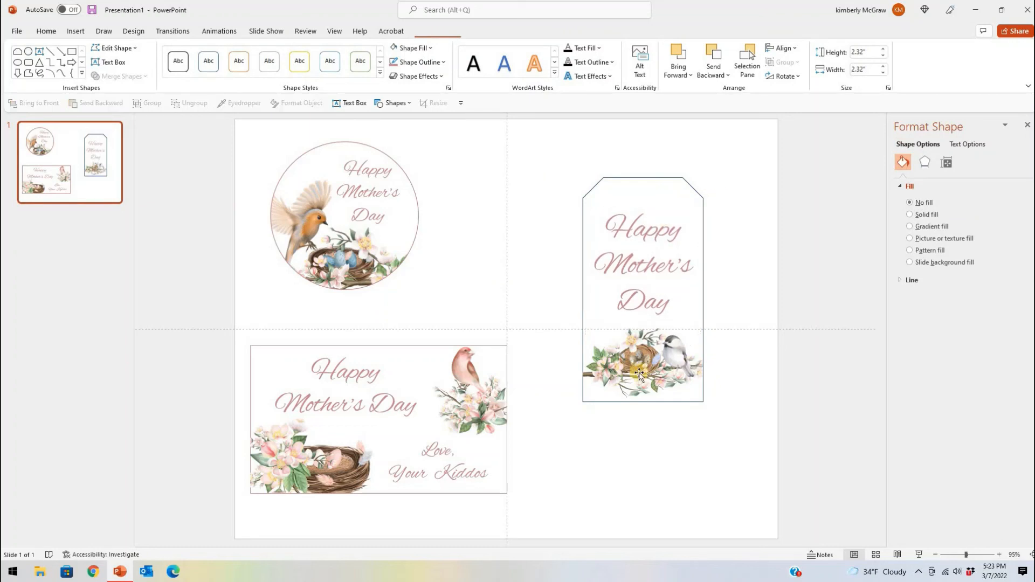
# Nudge the pink bird-and-blossom picture on the rectangular card slightly downward within its group
pyautogui.click(463, 376)
pyautogui.click(463, 376)
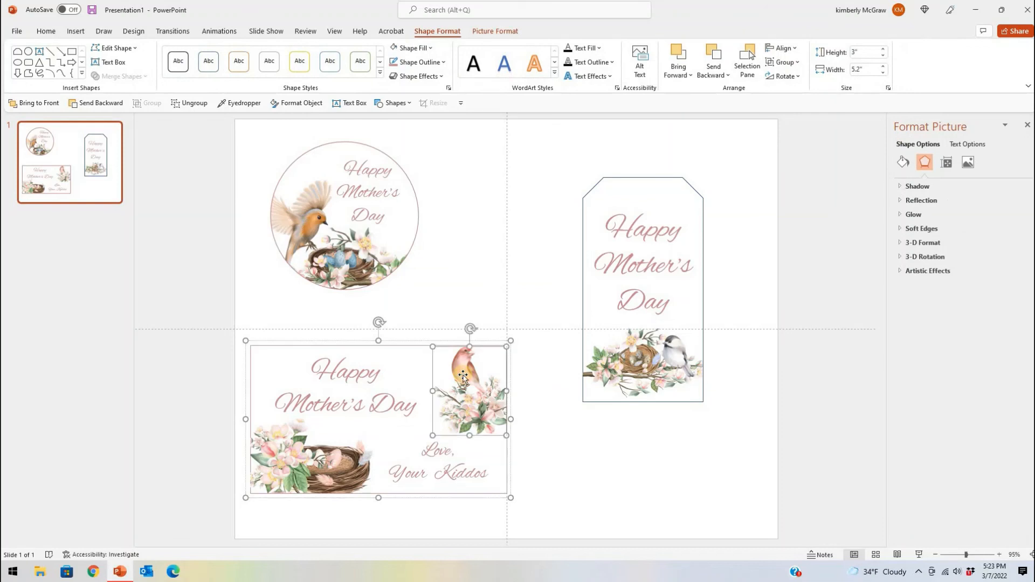
pyautogui.press('Right')
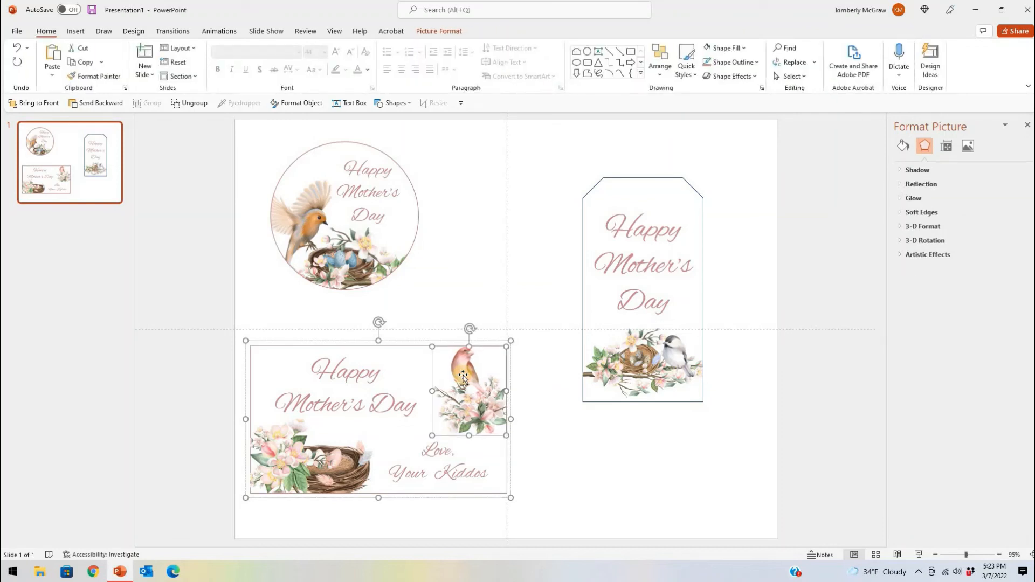
pyautogui.press('Down')
pyautogui.press('Down')
pyautogui.click(462, 271)
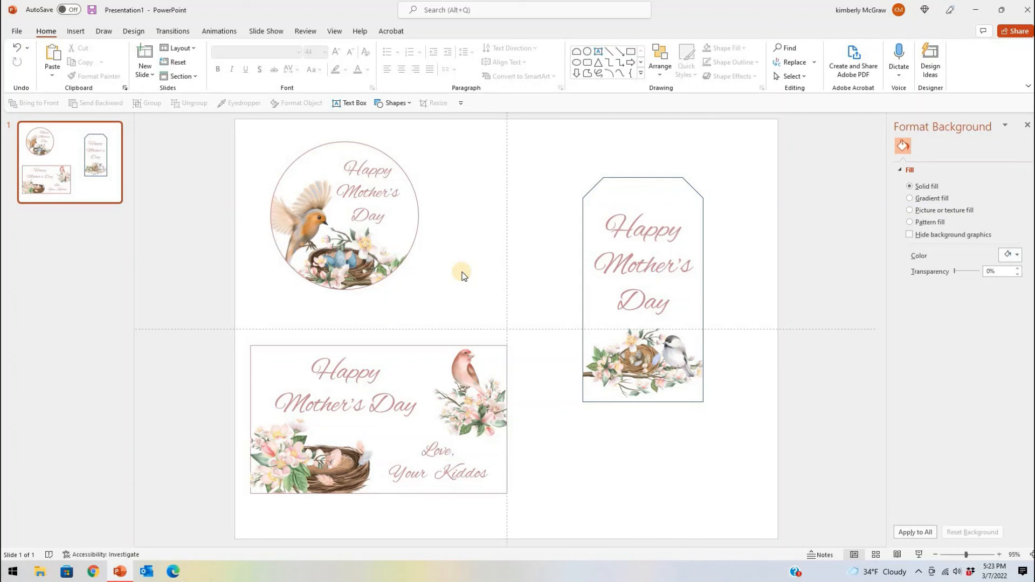
# Recolor the tag's outline to the dusty rose used for the circle label's outline
pyautogui.click(641, 179)
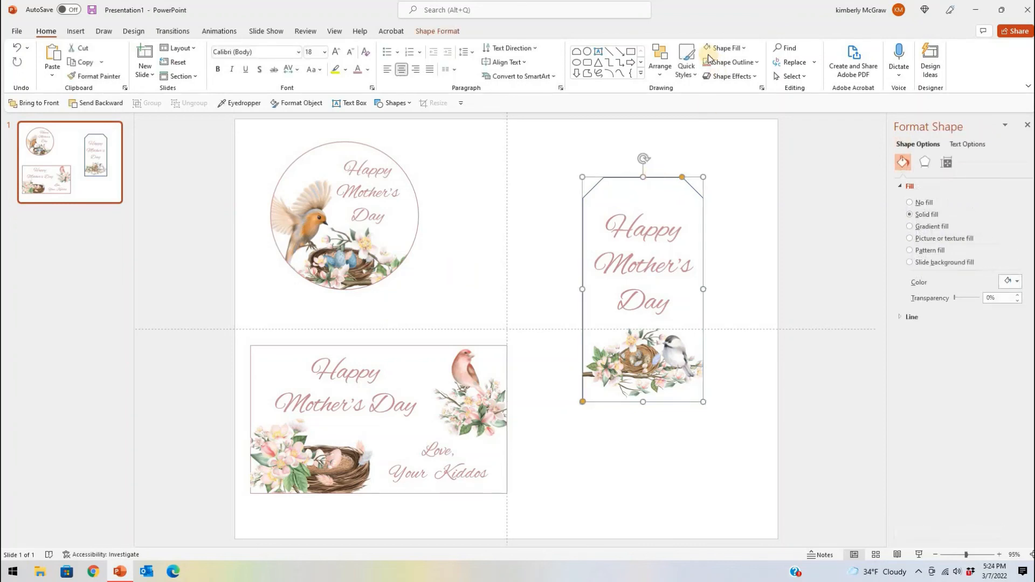
pyautogui.click(723, 164)
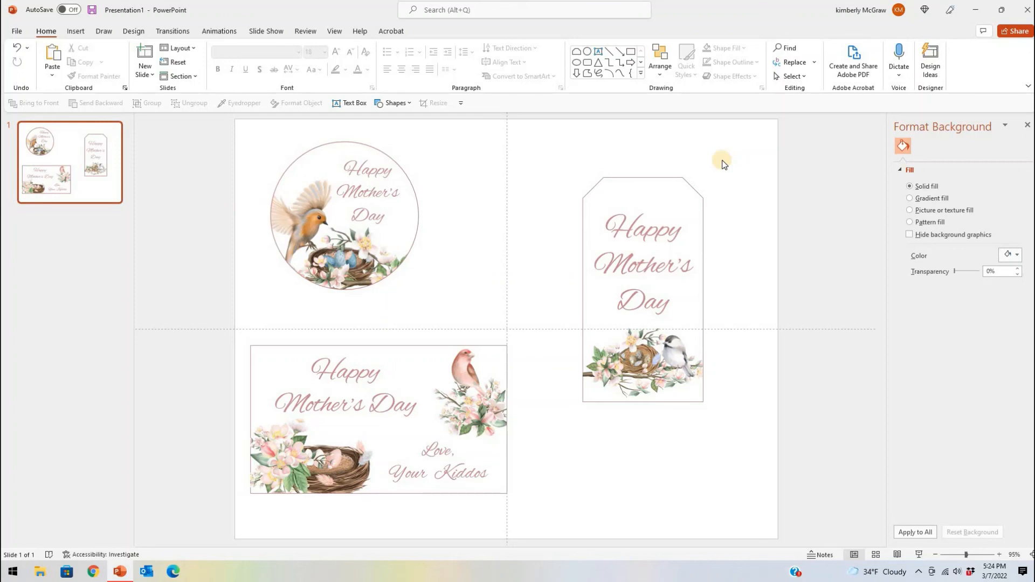
pyautogui.click(19, 31)
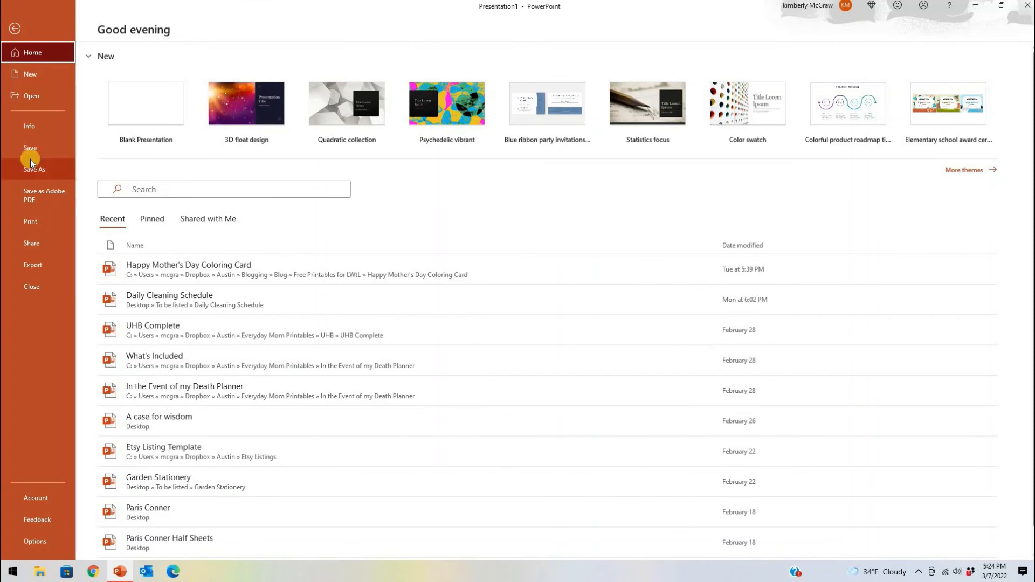
pyautogui.click(13, 28)
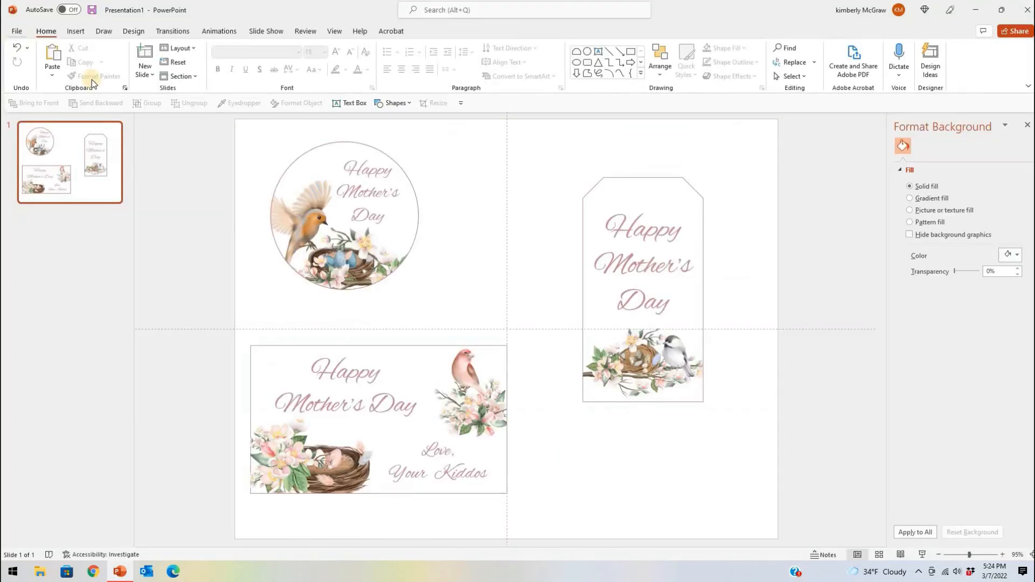